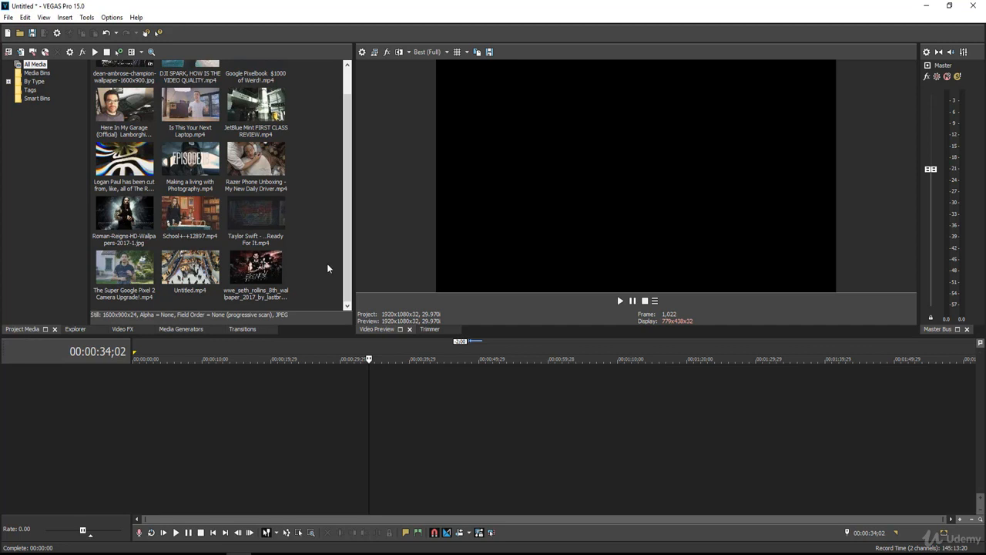
Place Untitled.mp4 from the project media on new tracks at the start of the timeline.
{"action": "left_click", "coordinate": [179, 270]}
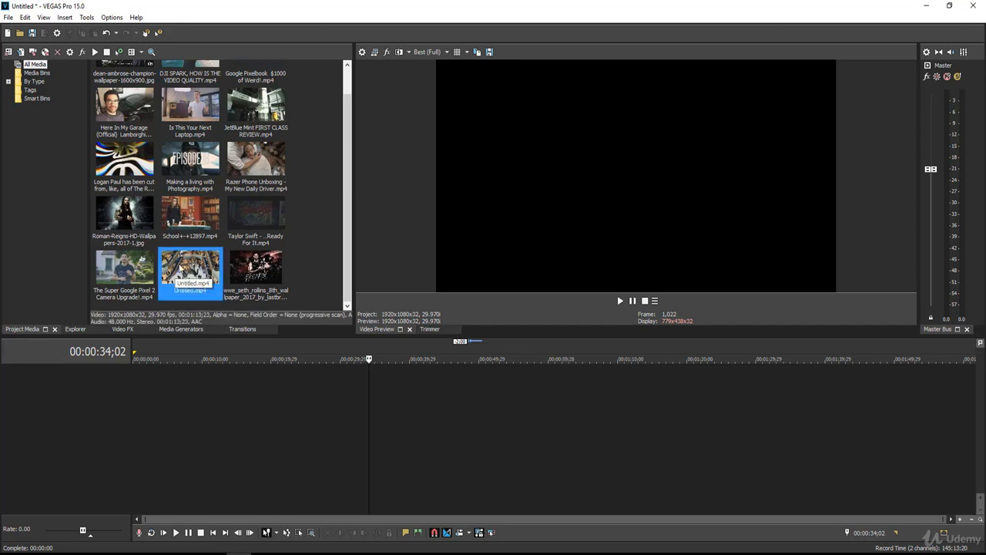
{"action": "left_click_drag", "start_coordinate": [181, 270], "coordinate": [115, 385]}
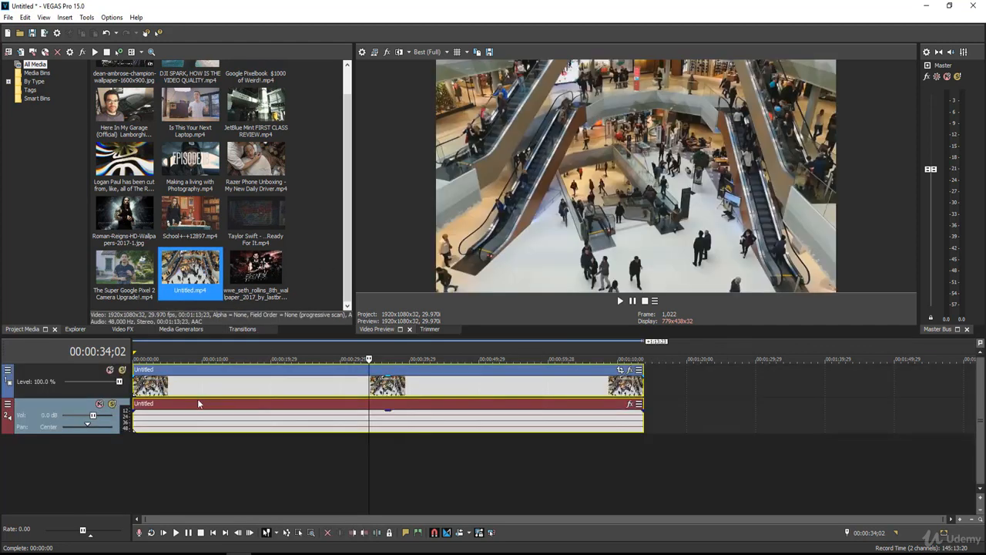
{"action": "left_click", "coordinate": [263, 388]}
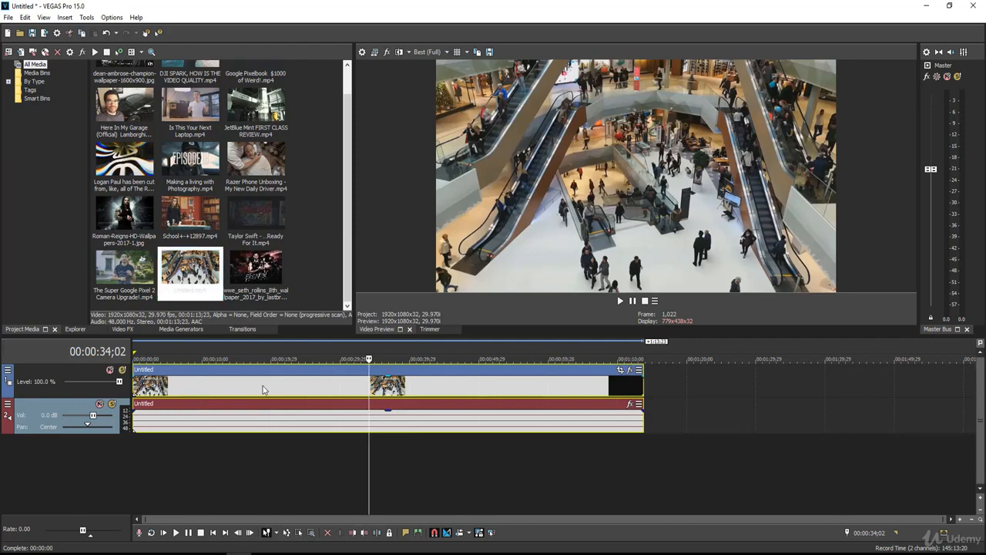
Split the mall clip on the timeline at 00:00:16;09.
{"action": "left_click_drag", "start_coordinate": [262, 381], "coordinate": [246, 380]}
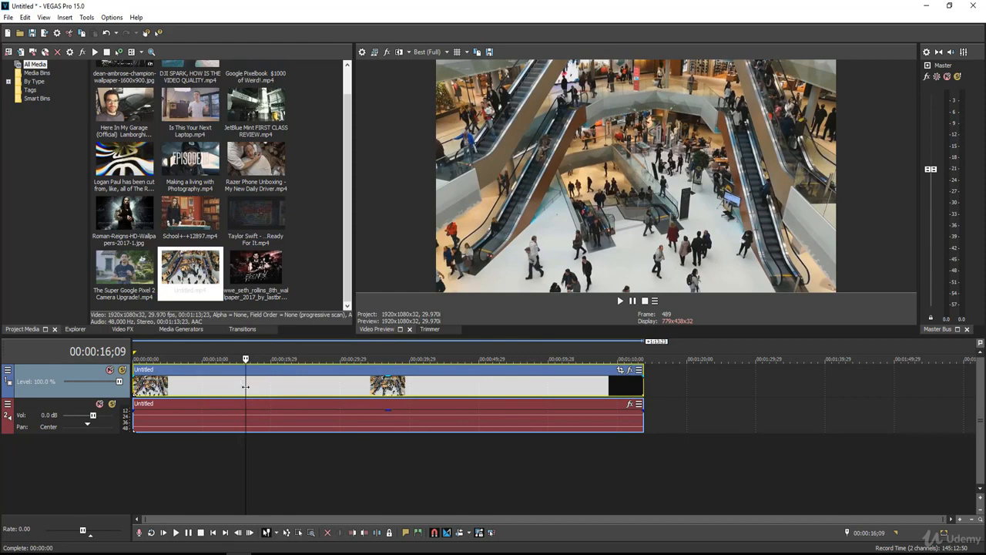
{"action": "right_click", "coordinate": [246, 383]}
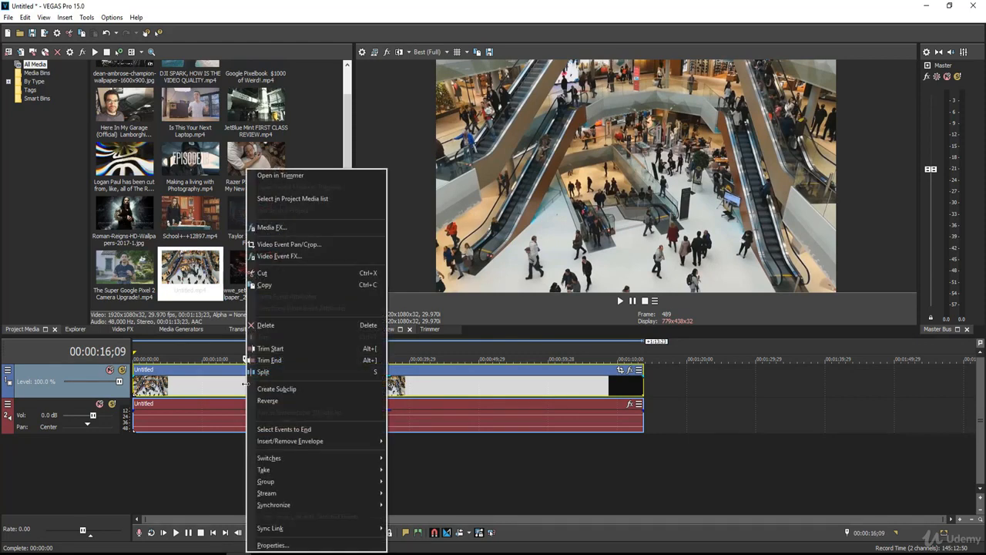
{"action": "left_click", "coordinate": [261, 375]}
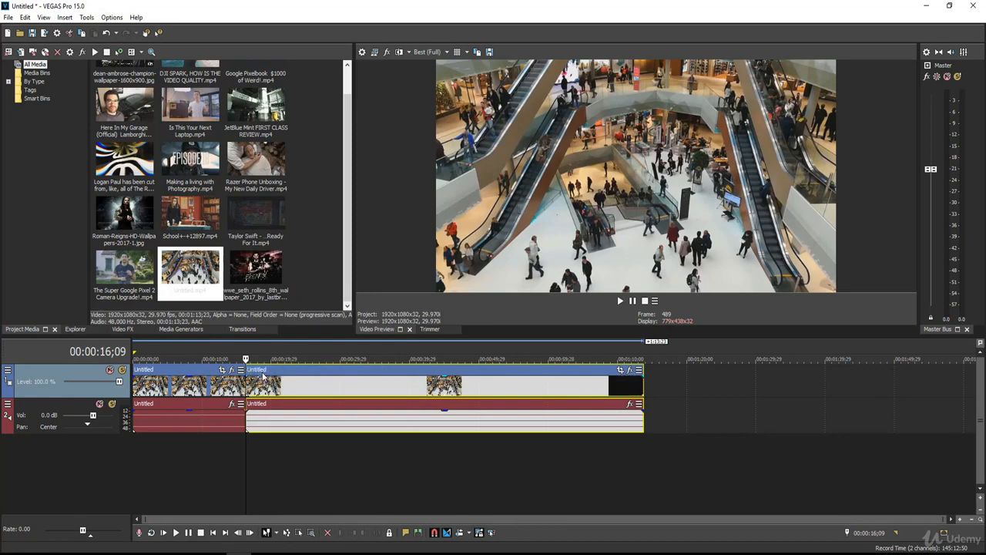
Split the second part of the clip at 00:00:37;08.
{"action": "left_click", "coordinate": [378, 391]}
{"action": "left_click_drag", "start_coordinate": [379, 390], "coordinate": [392, 385]}
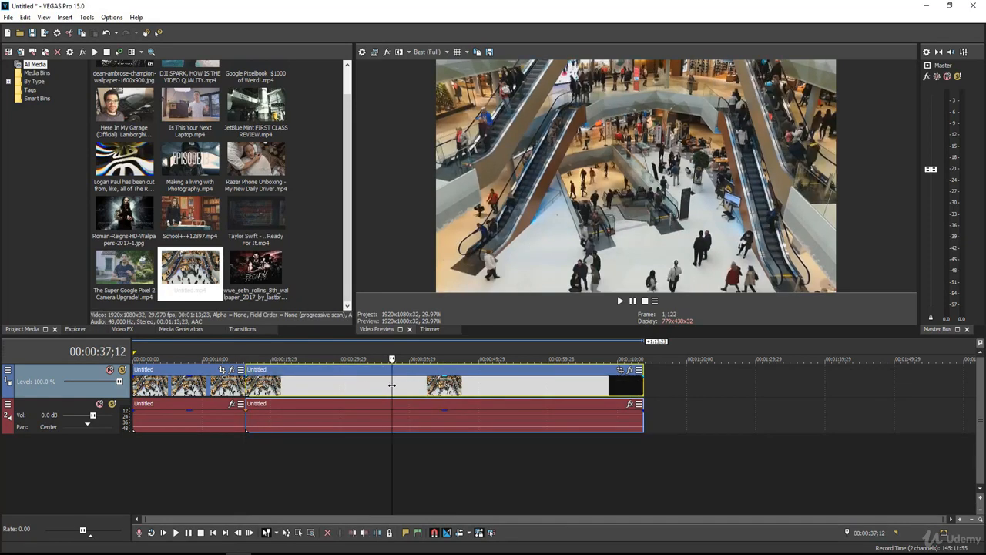
{"action": "left_click", "coordinate": [390, 388]}
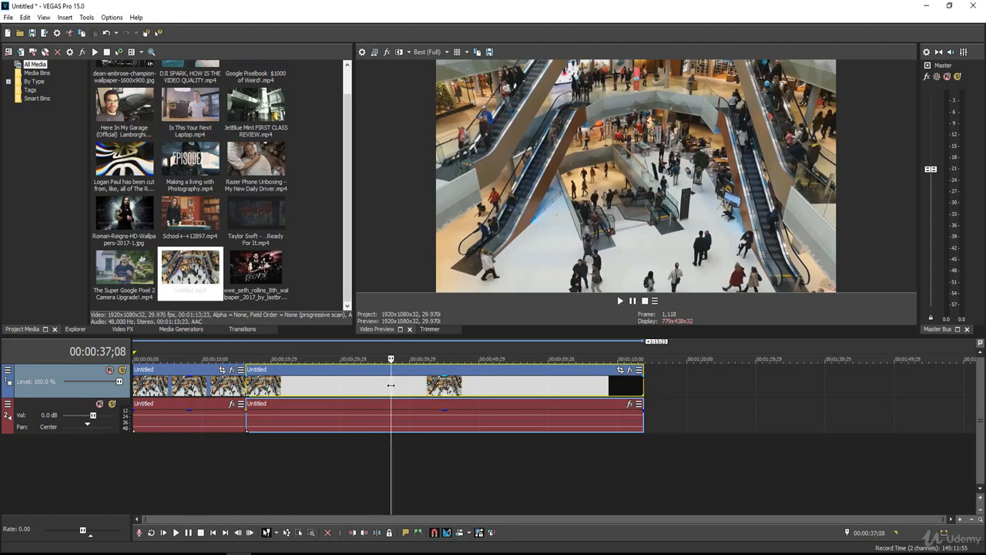
{"action": "right_click", "coordinate": [391, 390]}
{"action": "left_click", "coordinate": [414, 204]}
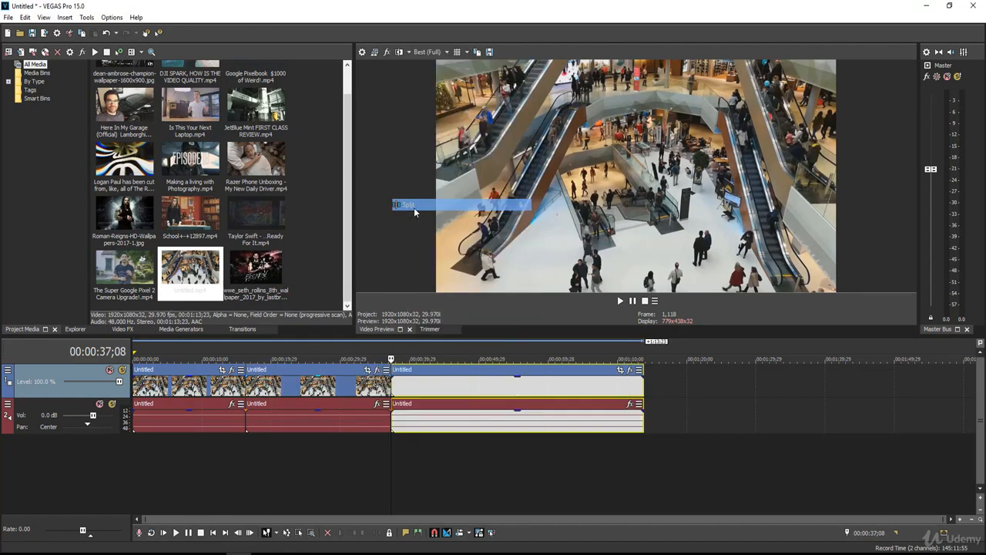
Add a pan/crop keyframe at 00:00:08;22 in the middle clip, shrinking the frame to about 1,117 by 628 centred near 1,111, 366.
{"action": "left_click", "coordinate": [272, 387]}
{"action": "left_click", "coordinate": [284, 387]}
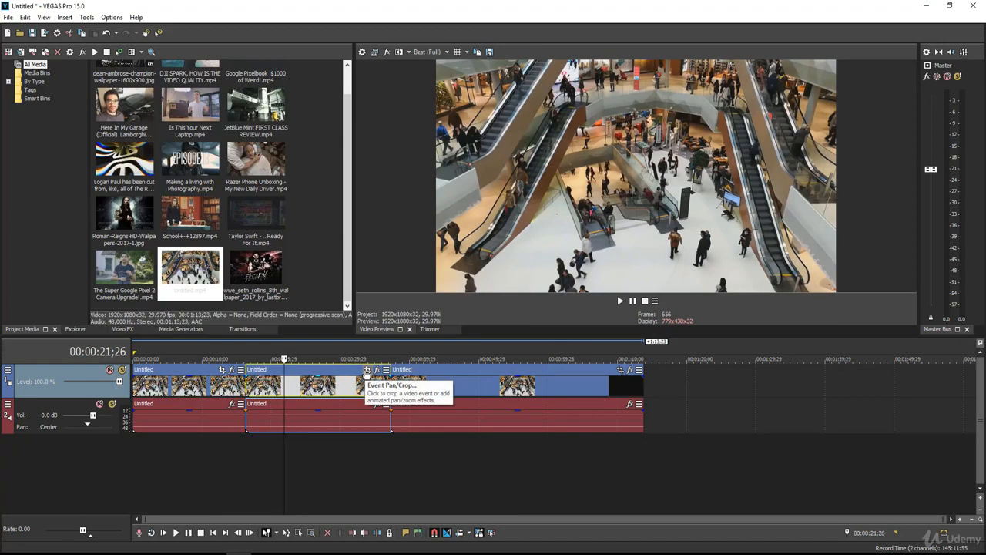
{"action": "left_click", "coordinate": [366, 370]}
{"action": "left_click_drag", "start_coordinate": [594, 148], "coordinate": [399, 72]}
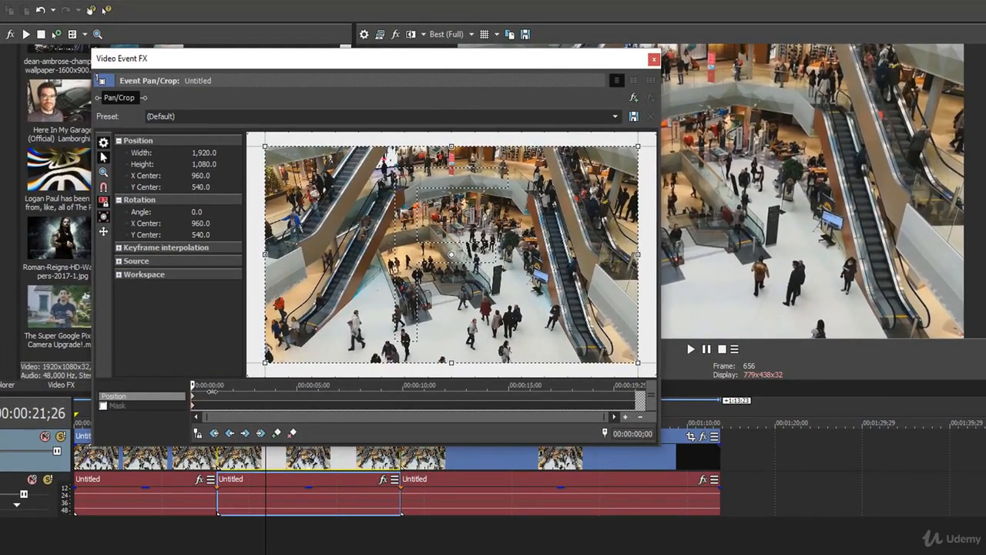
{"action": "left_click_drag", "start_coordinate": [212, 391], "coordinate": [266, 386]}
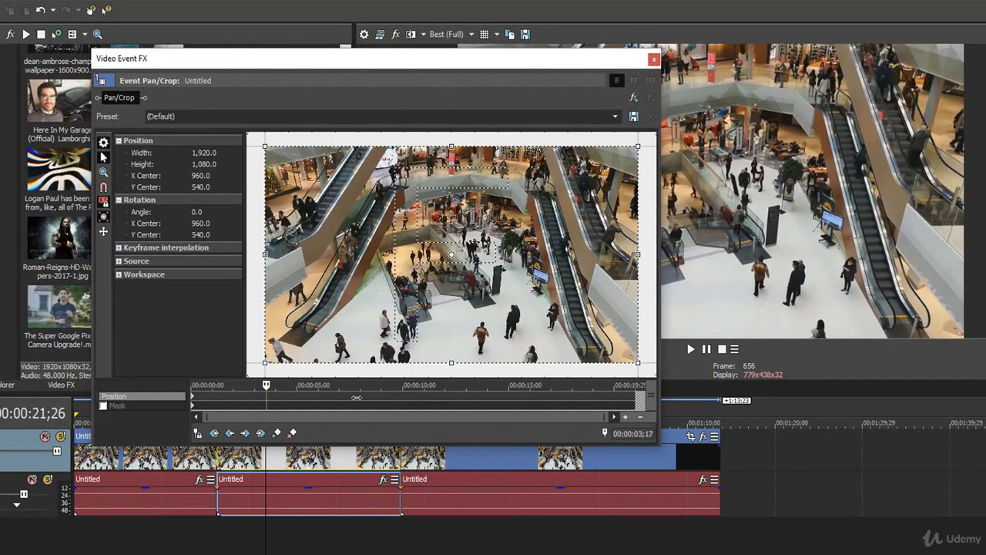
{"action": "left_click_drag", "start_coordinate": [356, 397], "coordinate": [378, 395]}
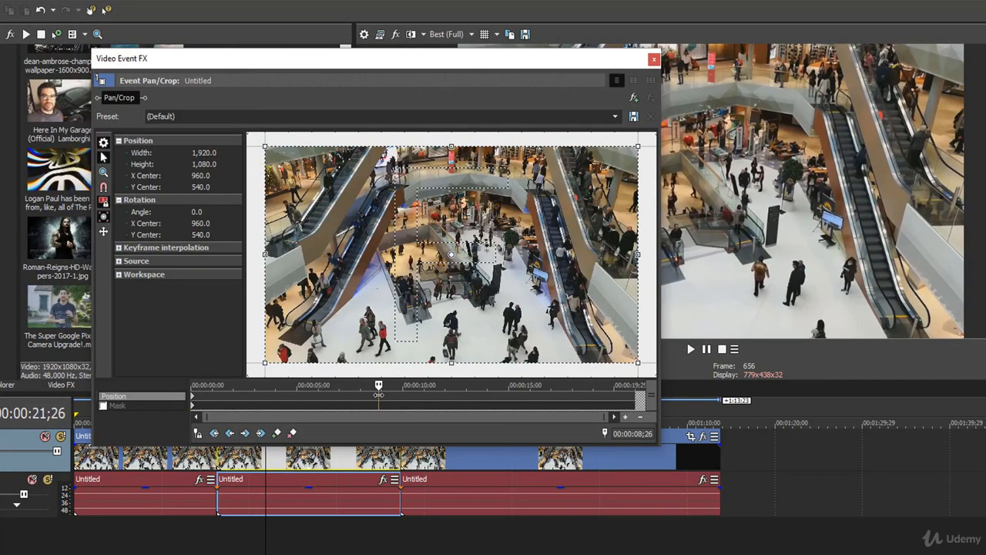
{"action": "mouse_move", "coordinate": [379, 395]}
{"action": "left_mouse_down"}
{"action": "mouse_move", "coordinate": [332, 395]}
{"action": "mouse_move", "coordinate": [376, 393]}
{"action": "left_mouse_up"}
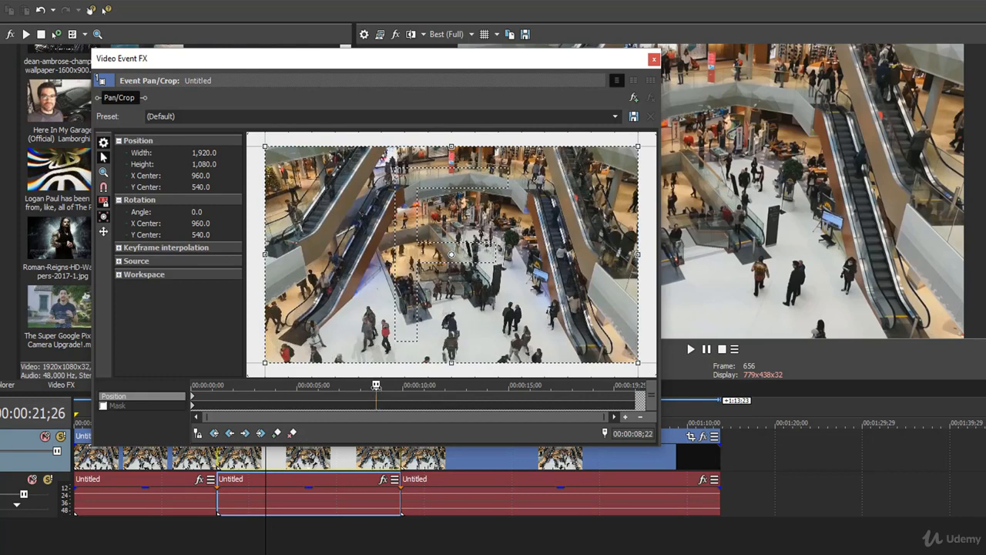
{"action": "left_click_drag", "start_coordinate": [267, 363], "coordinate": [344, 329]}
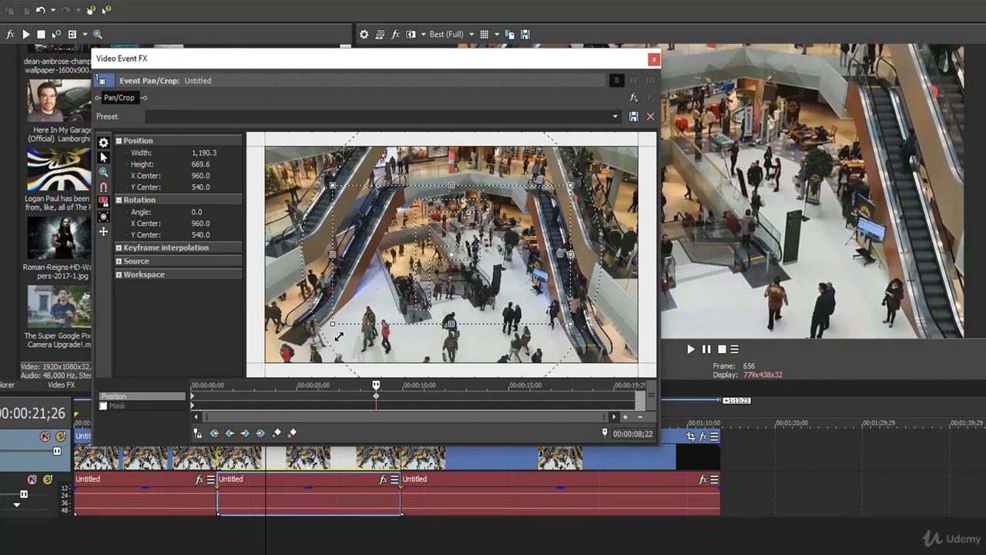
{"action": "left_click_drag", "start_coordinate": [381, 275], "coordinate": [400, 255]}
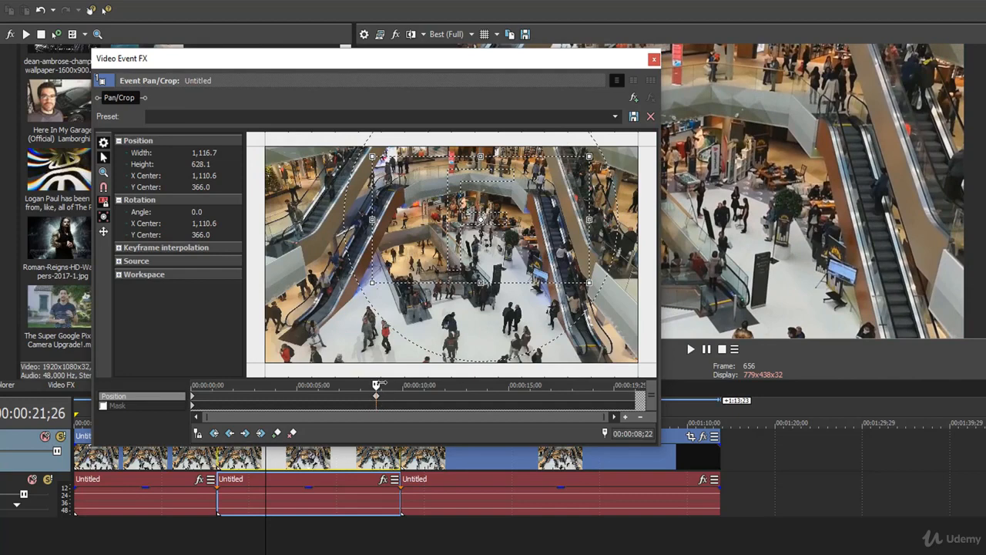
{"action": "left_click_drag", "start_coordinate": [387, 384], "coordinate": [411, 384]}
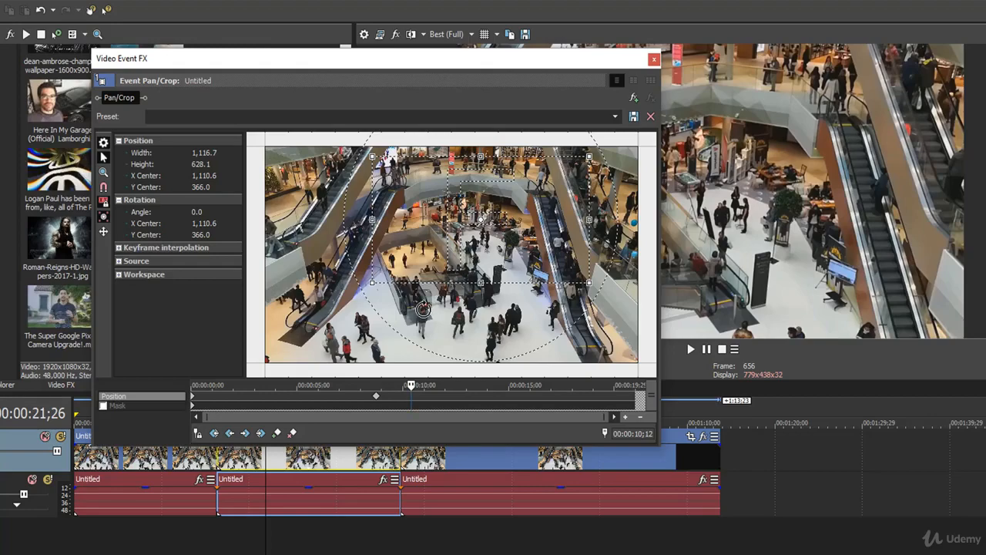
{"action": "left_click", "coordinate": [654, 59]}
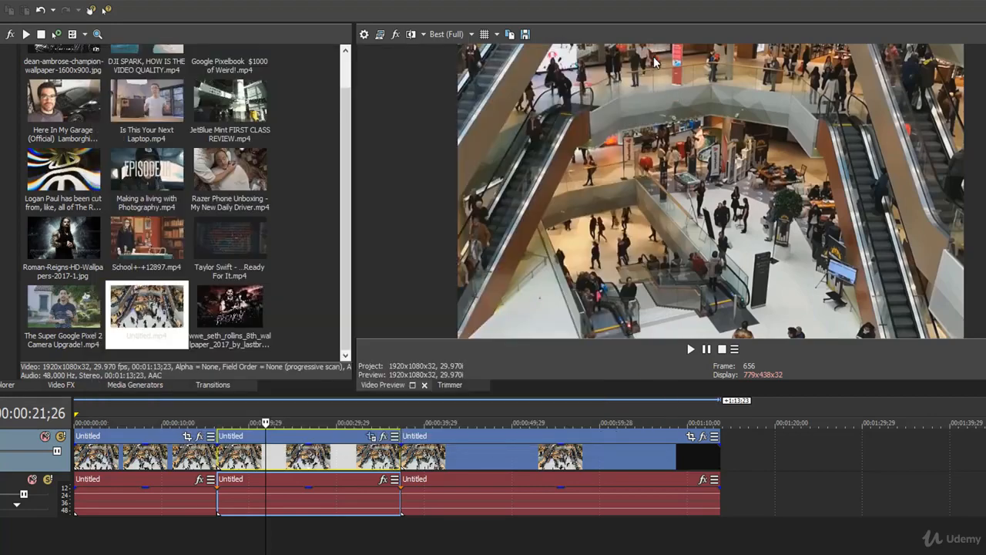
Play the timeline from just before the middle clip to check the gradual zoom-in.
{"action": "left_click", "coordinate": [212, 458]}
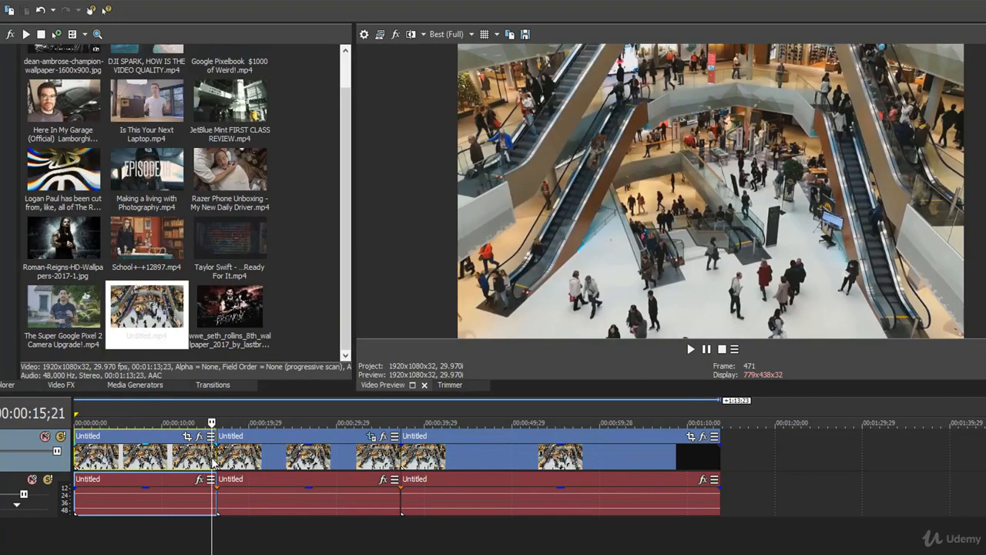
{"action": "key", "text": "space"}
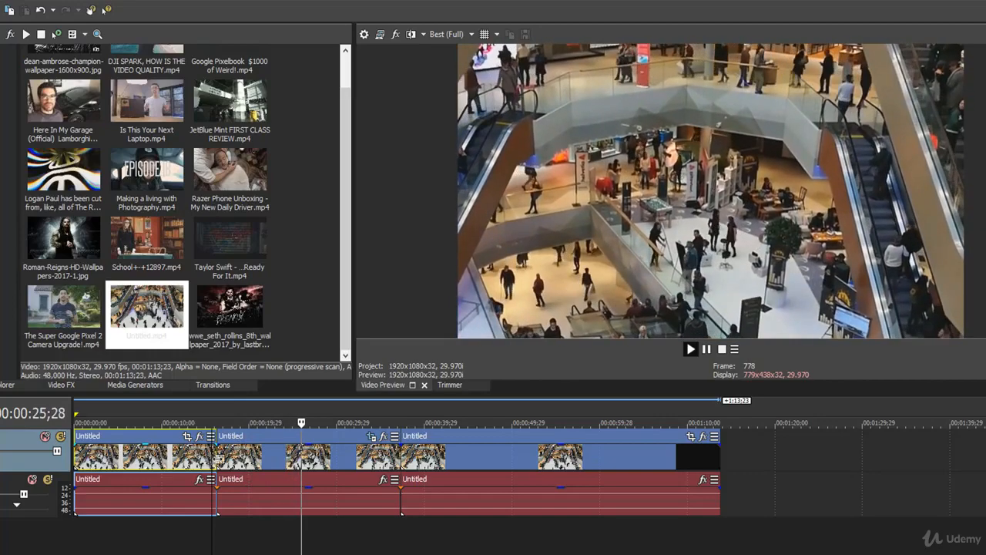
{"action": "left_click", "coordinate": [342, 453]}
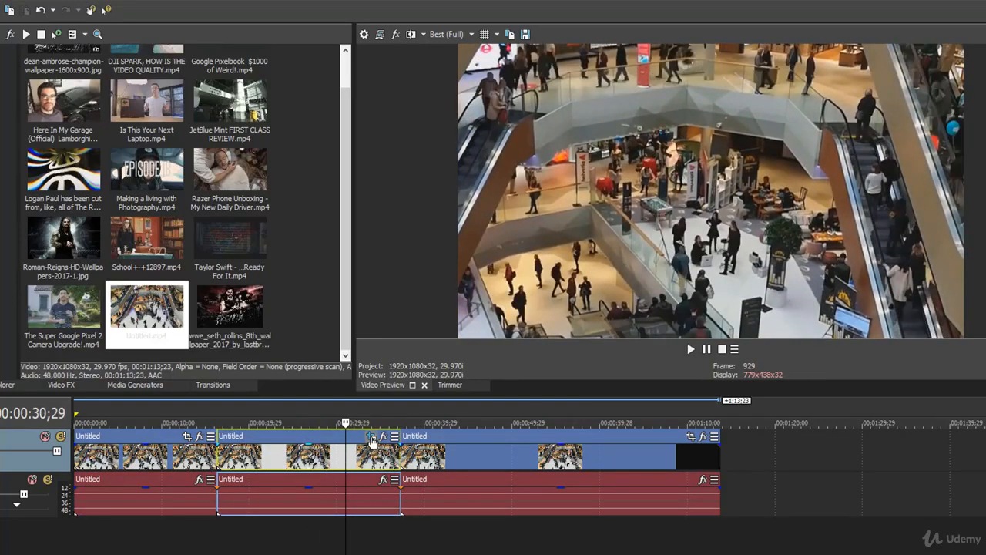
Move the middle clip's zoom keyframe earlier to about 3 seconds in its pan/crop timeline.
{"action": "left_click", "coordinate": [371, 436]}
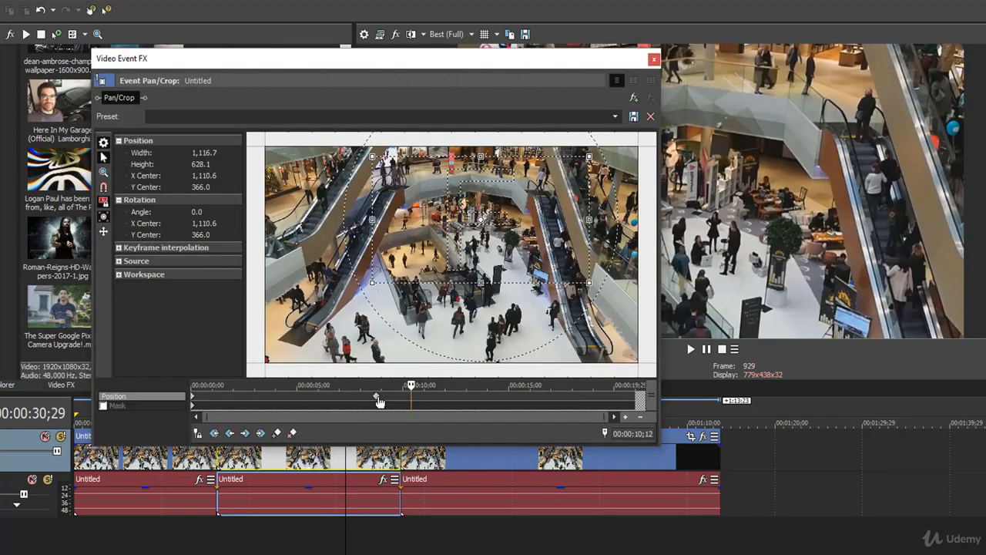
{"action": "left_click", "coordinate": [377, 401]}
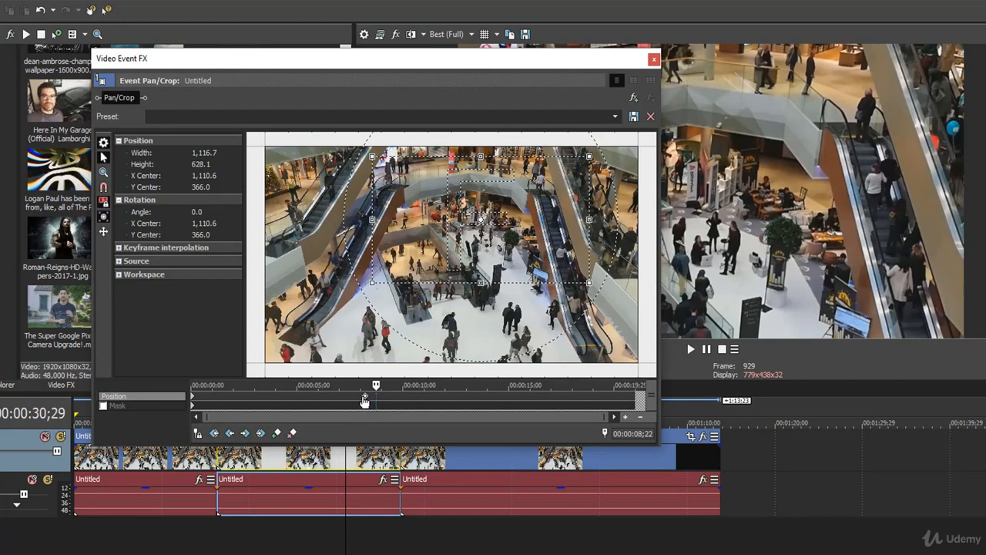
{"action": "left_click_drag", "start_coordinate": [364, 400], "coordinate": [263, 400]}
{"action": "left_click", "coordinate": [654, 59]}
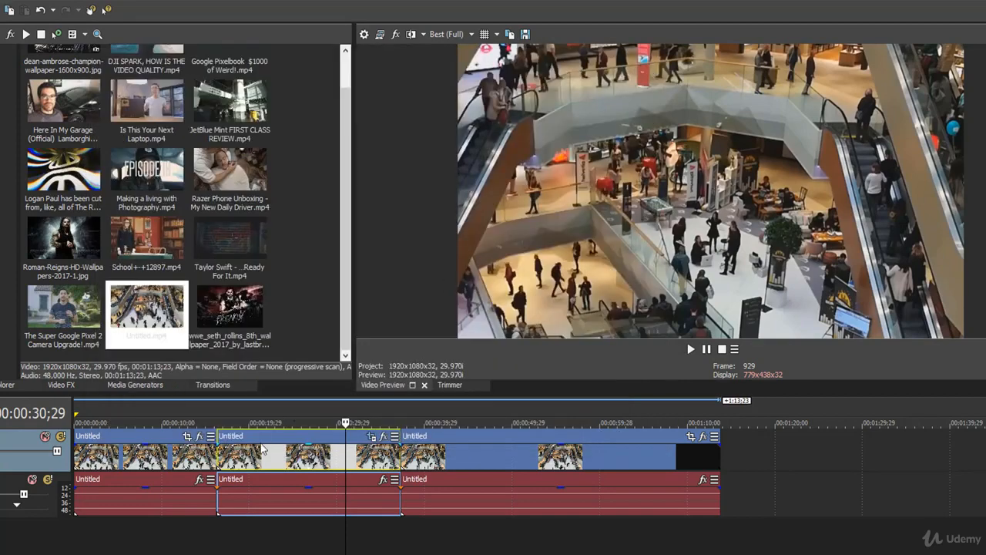
Play back the transition into the middle clip to check the speed of the earlier-ending zoom.
{"action": "left_click", "coordinate": [213, 460]}
{"action": "key", "text": "space"}
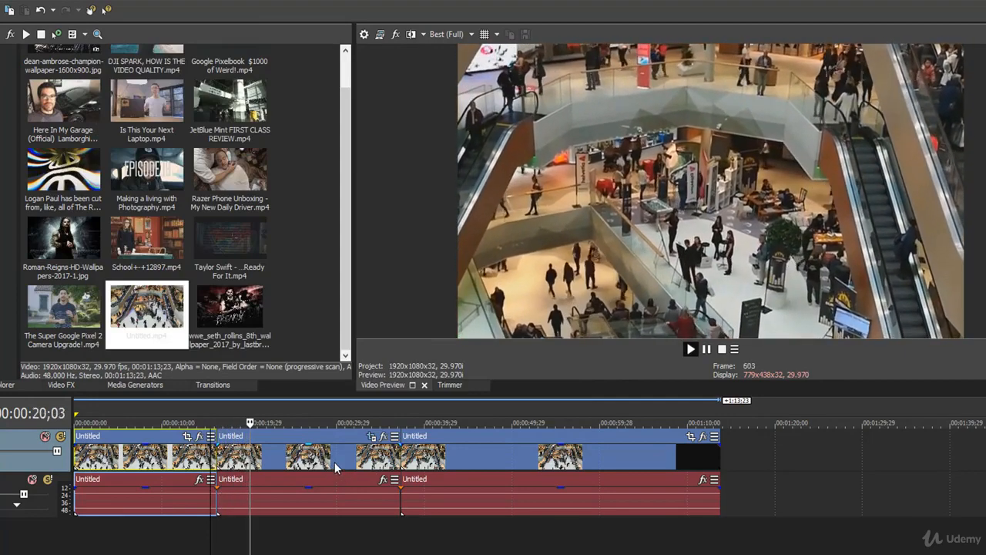
{"action": "left_click", "coordinate": [333, 463]}
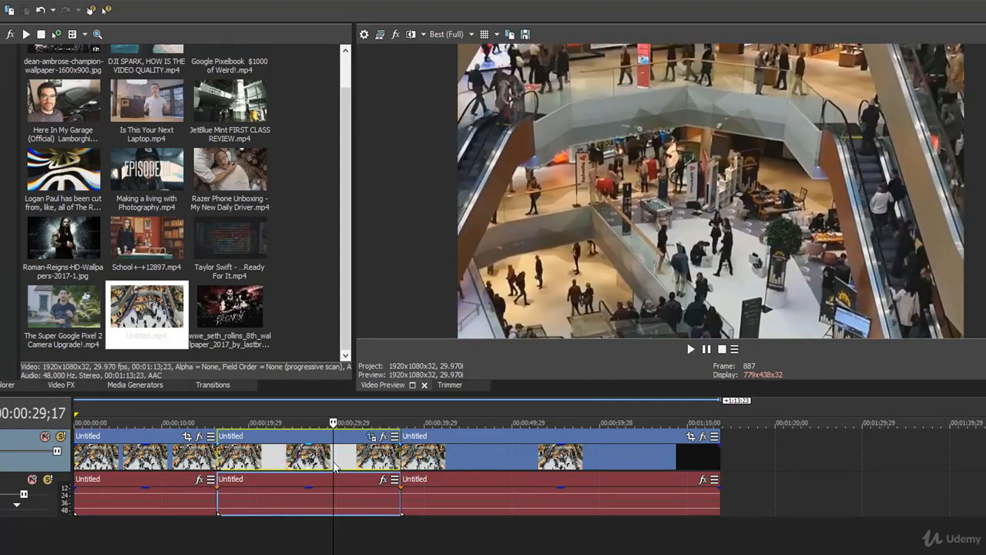
Move the middle clip's zoom keyframe out to 00:00:14;14 in its pan/crop timeline.
{"action": "left_click", "coordinate": [370, 437]}
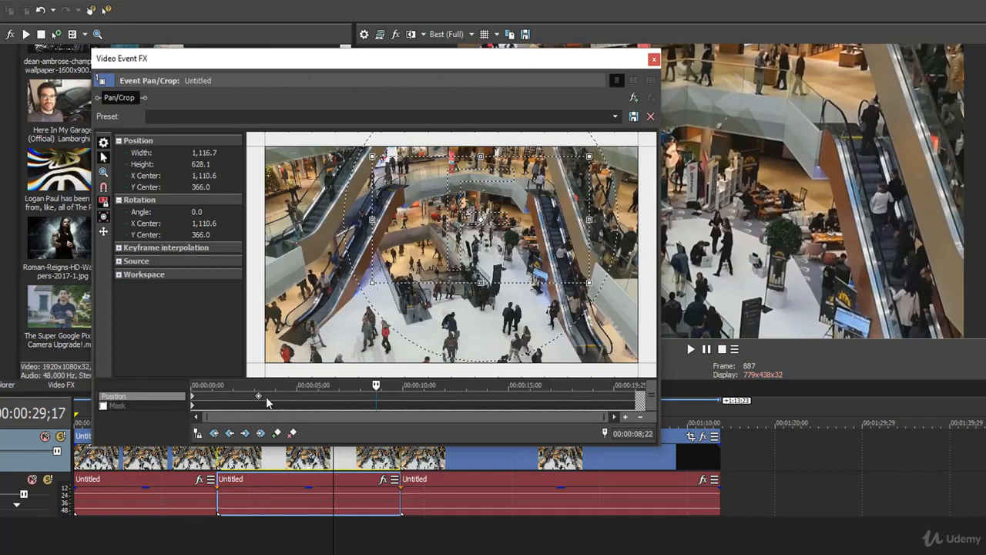
{"action": "left_click_drag", "start_coordinate": [273, 398], "coordinate": [497, 398]}
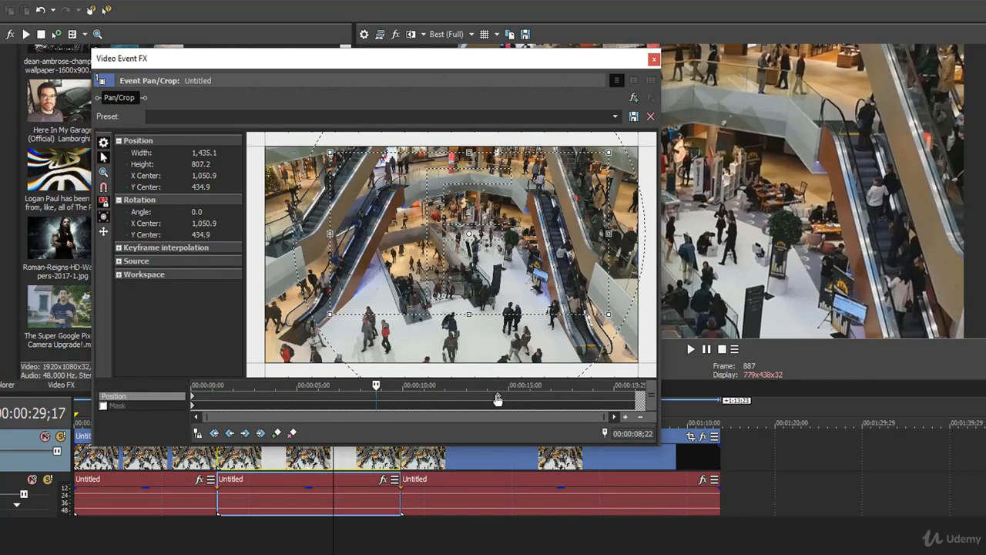
{"action": "left_click", "coordinate": [653, 59]}
Play the middle clip from its start and from about 00:00:23;08 to review the slower zoom.
{"action": "left_click", "coordinate": [214, 461]}
{"action": "key", "text": "space"}
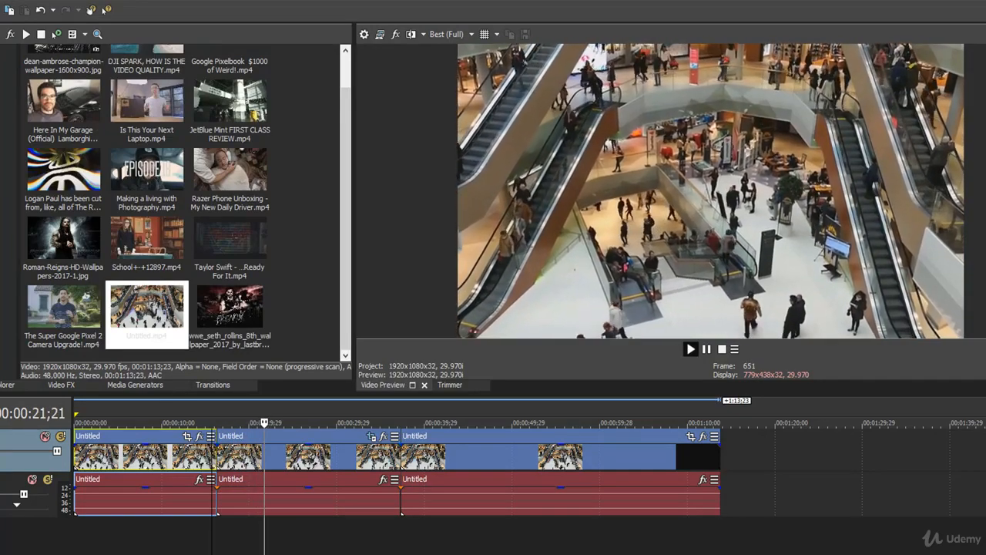
{"action": "left_click", "coordinate": [278, 458]}
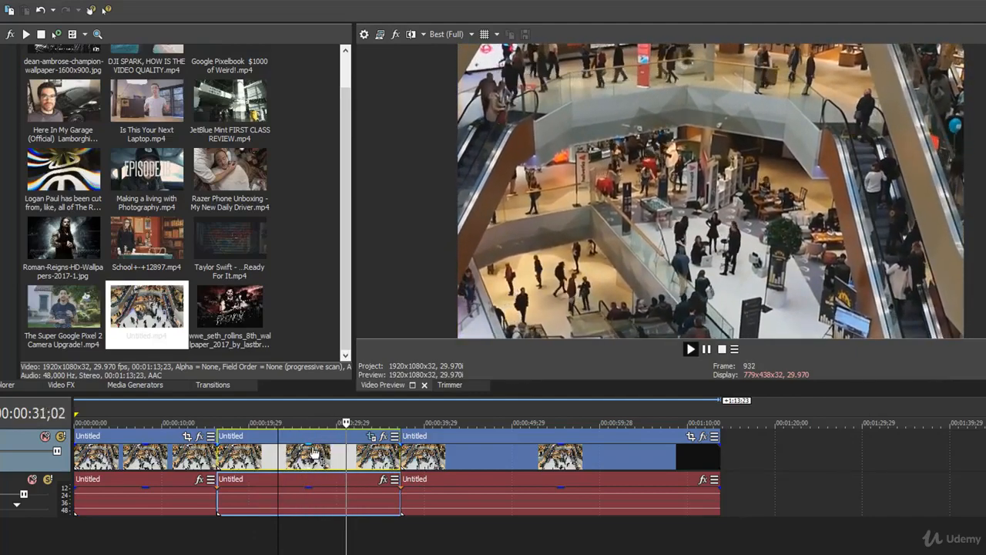
{"action": "key", "text": "space"}
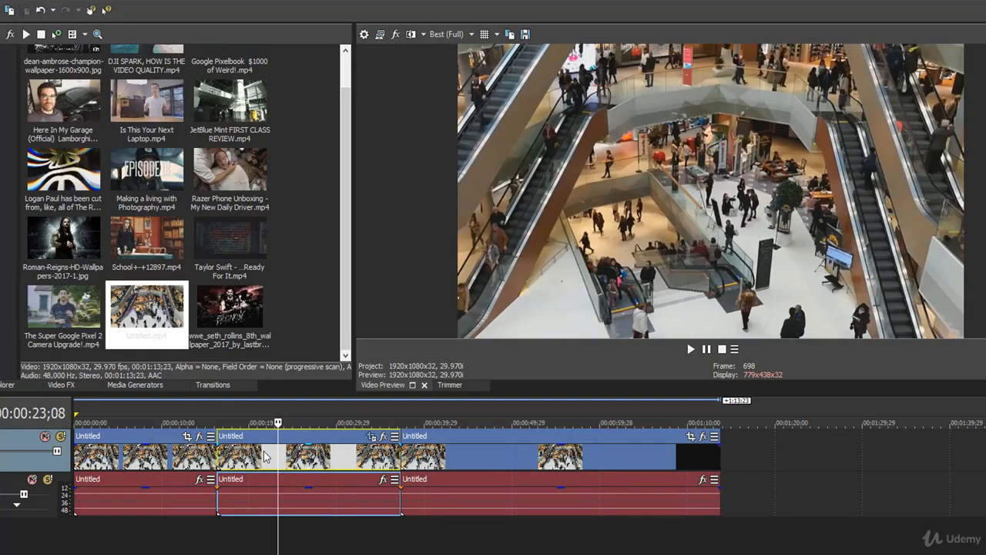
{"action": "left_click", "coordinate": [292, 460]}
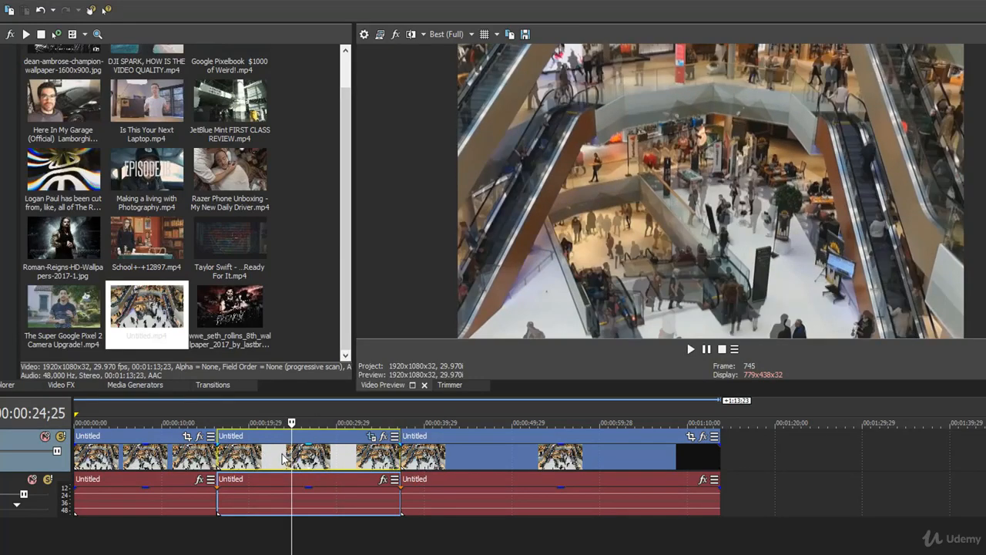
Delete the zoom keyframe at 00:00:14;14 from the middle clip's pan/crop timeline.
{"action": "left_click", "coordinate": [371, 438]}
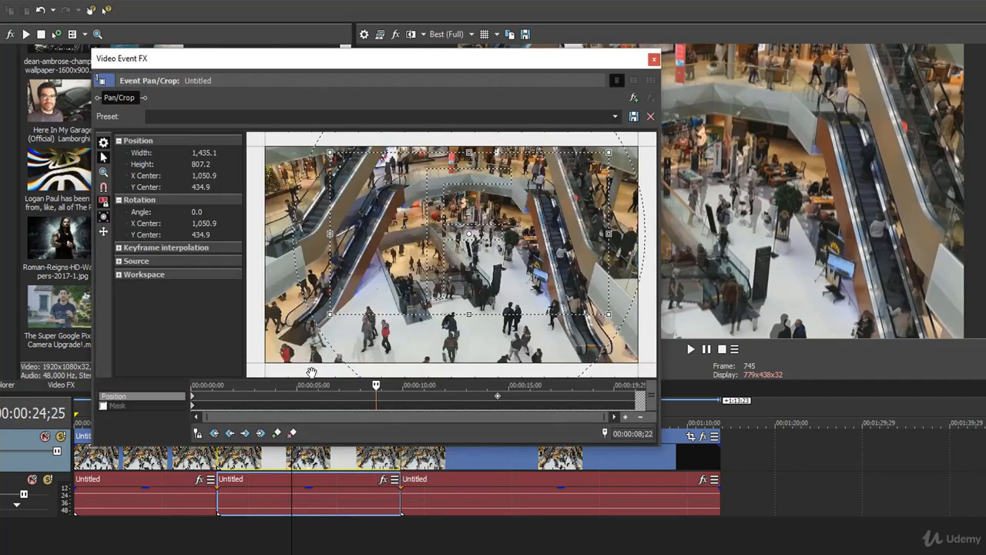
{"action": "left_click", "coordinate": [498, 398]}
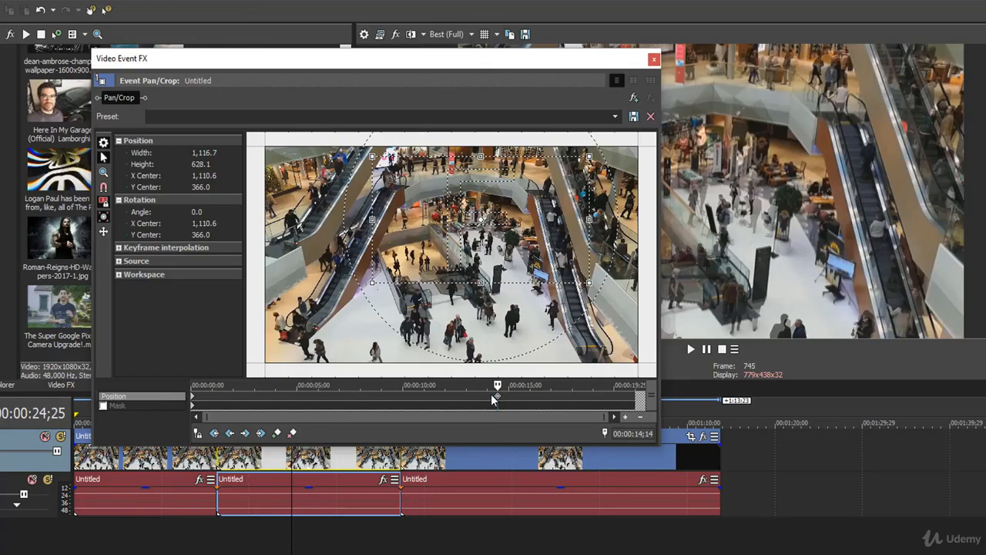
{"action": "key", "text": "Delete"}
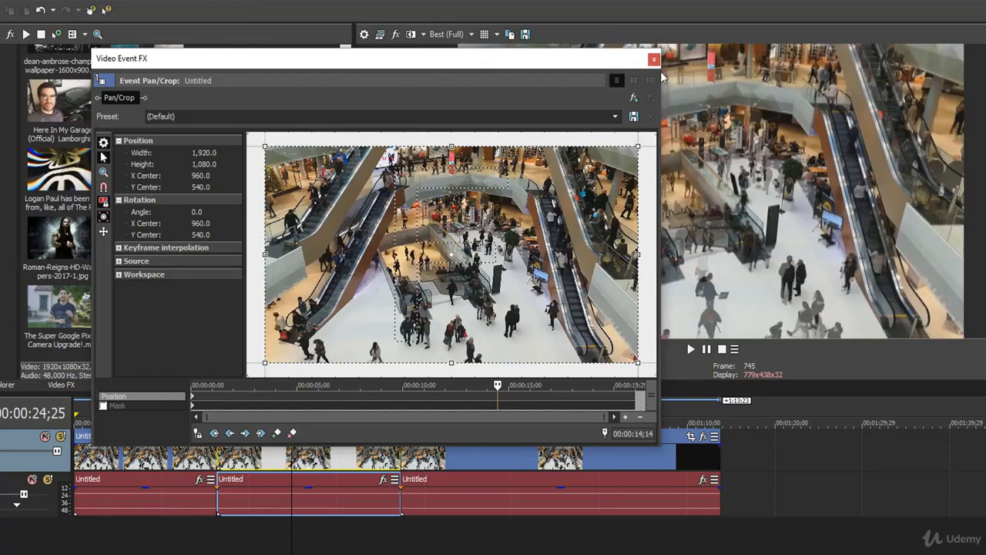
Close the pan/crop settings, play from 00:00:15;19 into the middle clip, and scrub it to about 00:00:25;17 to review its framing.
{"action": "left_click", "coordinate": [655, 60]}
{"action": "left_click", "coordinate": [213, 461]}
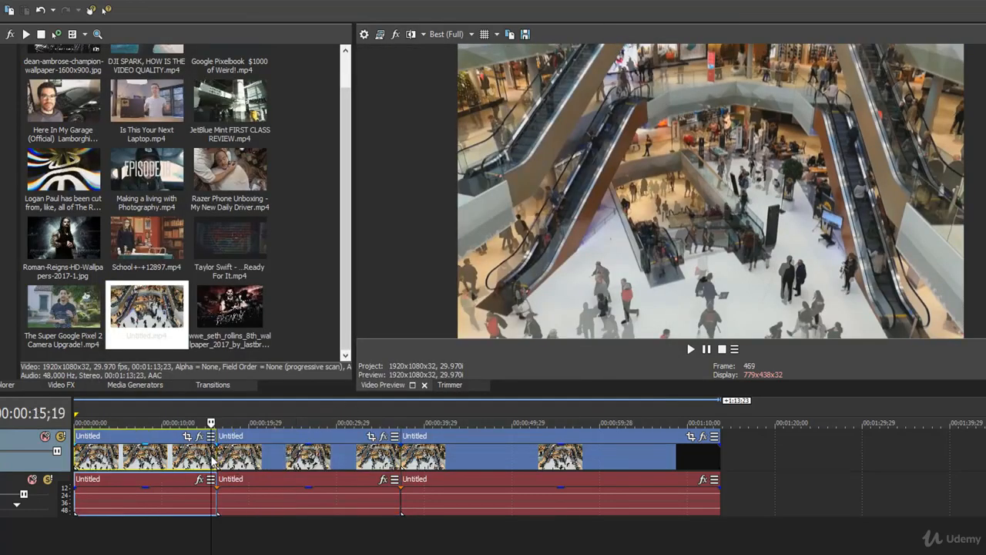
{"action": "key", "text": "space"}
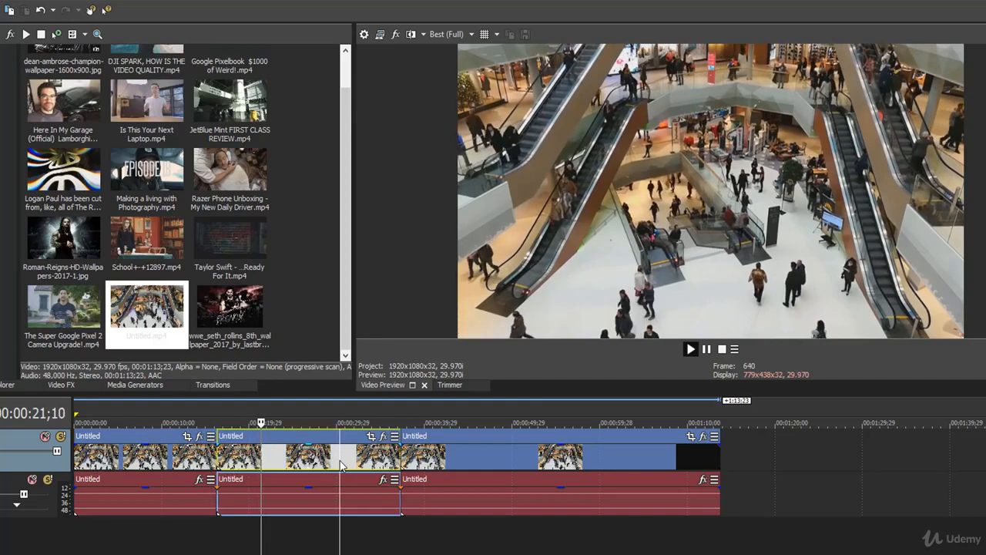
{"action": "left_click", "coordinate": [340, 466]}
{"action": "left_click_drag", "start_coordinate": [338, 460], "coordinate": [298, 460]}
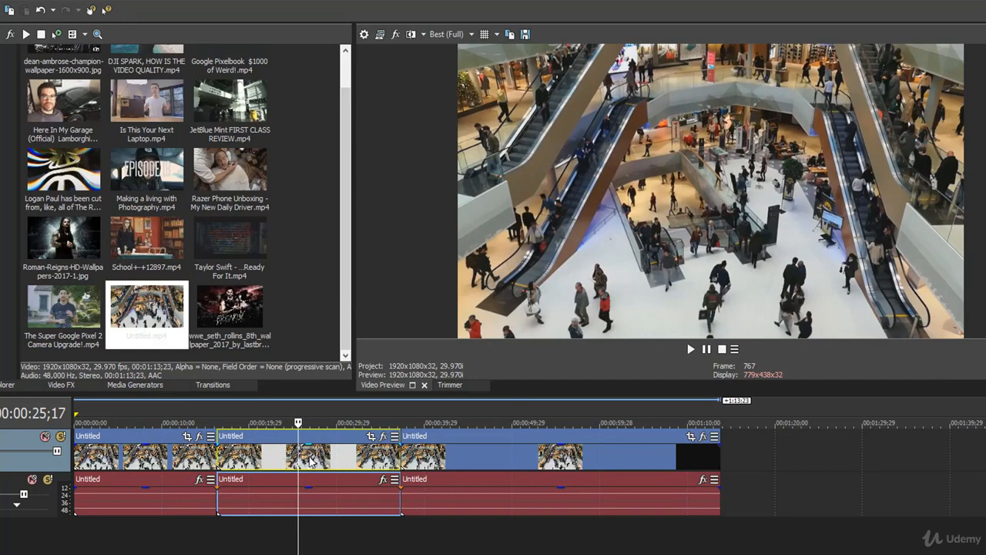
In the third clip's Event Pan/Crop, shrink the crop frame at the clip's start to about 1,030 by 579 around the centre.
{"action": "left_click", "coordinate": [442, 451]}
{"action": "left_click", "coordinate": [460, 460]}
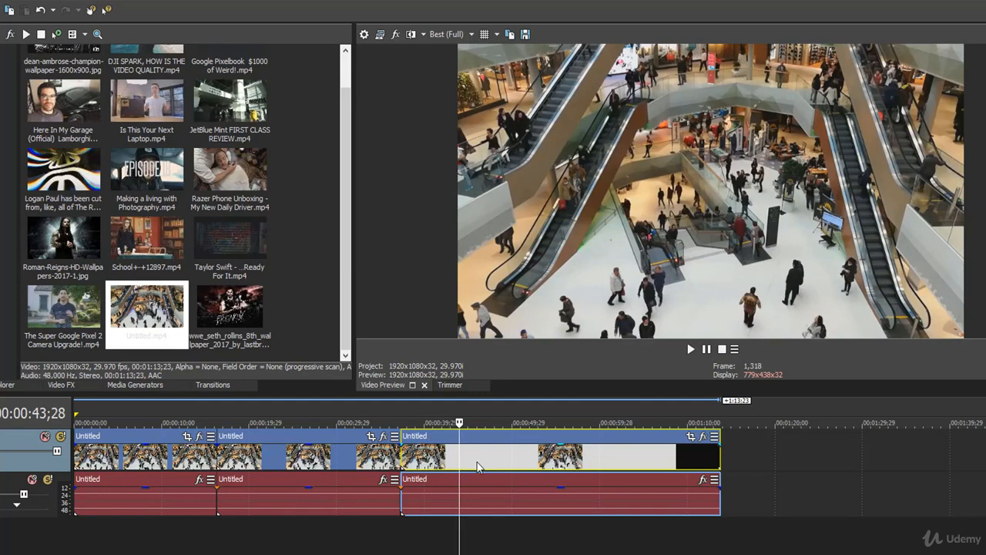
{"action": "left_click", "coordinate": [691, 438]}
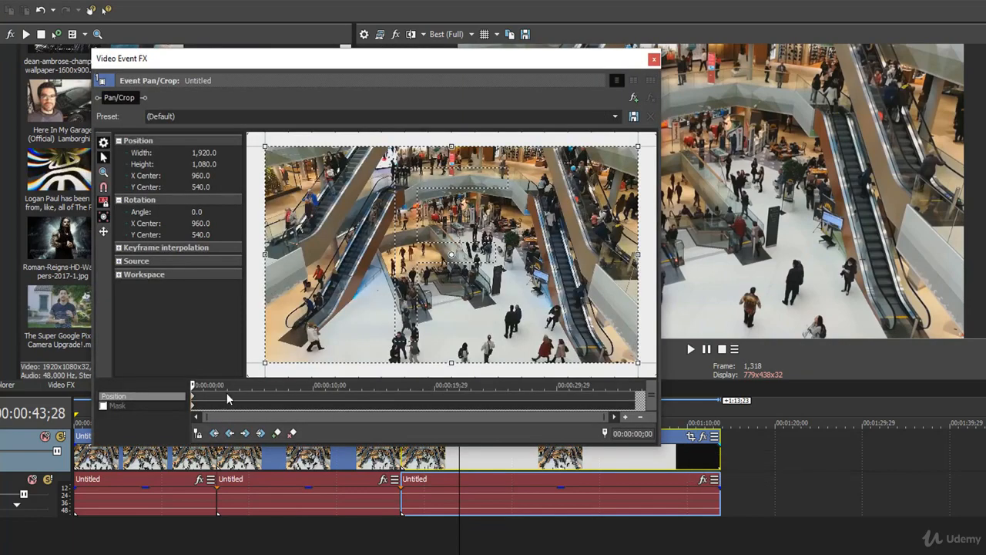
{"action": "left_click_drag", "start_coordinate": [195, 384], "coordinate": [139, 388]}
{"action": "left_click_drag", "start_coordinate": [265, 363], "coordinate": [351, 313]}
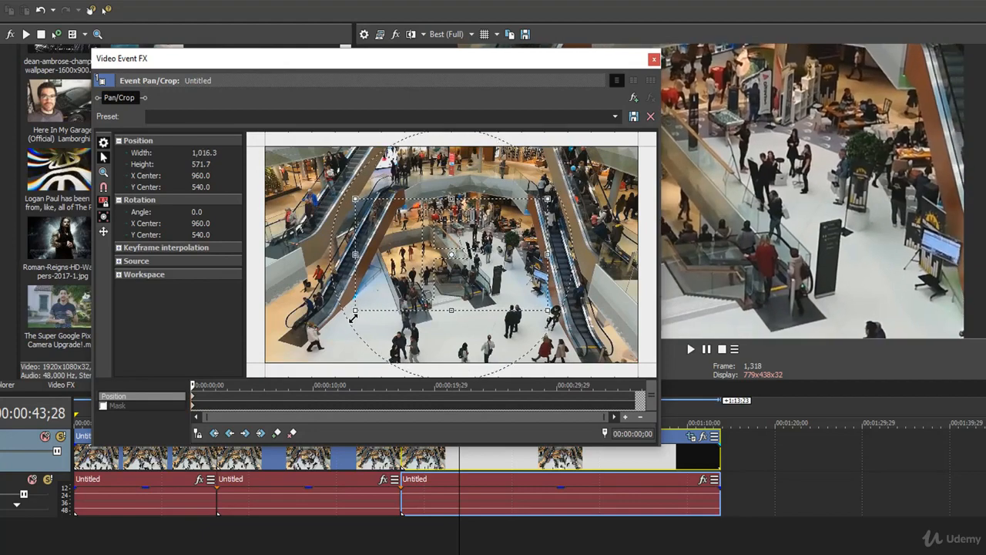
Add a pan/crop keyframe at 00:00:17;09 in the third clip with the crop frame enlarged to about 1,910 by 1,075.
{"action": "left_click_drag", "start_coordinate": [192, 384], "coordinate": [402, 396]}
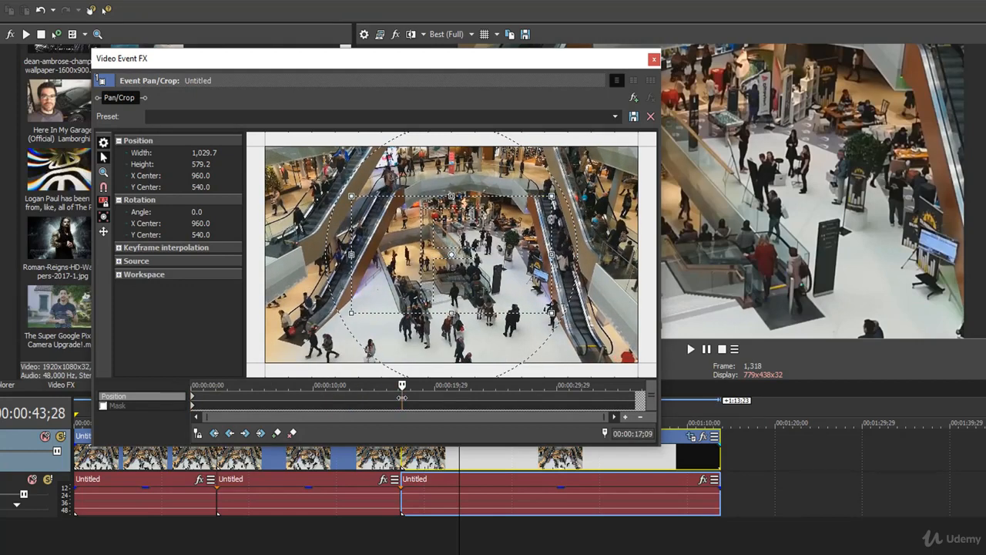
{"action": "left_click_drag", "start_coordinate": [353, 314], "coordinate": [308, 339]}
{"action": "left_click_drag", "start_coordinate": [292, 349], "coordinate": [255, 363]}
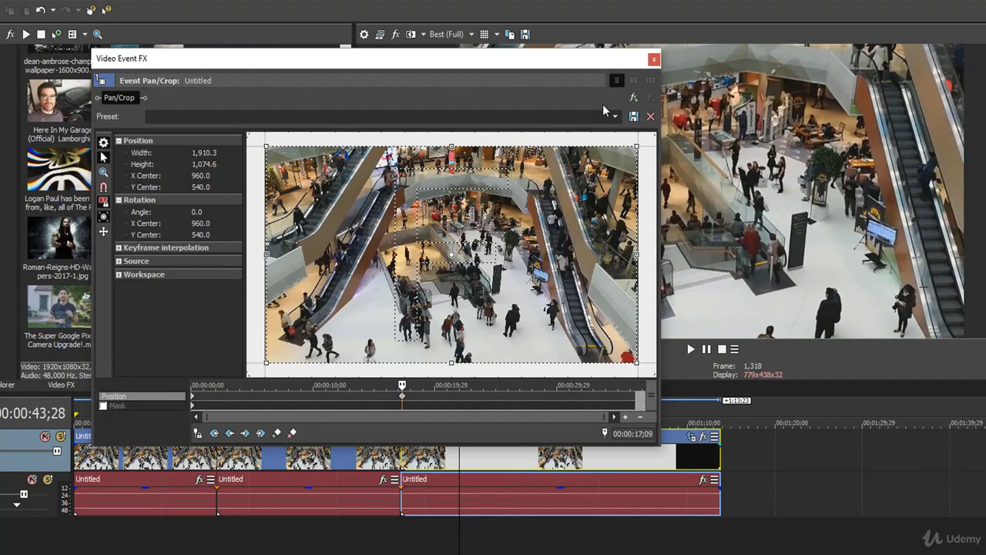
{"action": "left_click", "coordinate": [653, 59]}
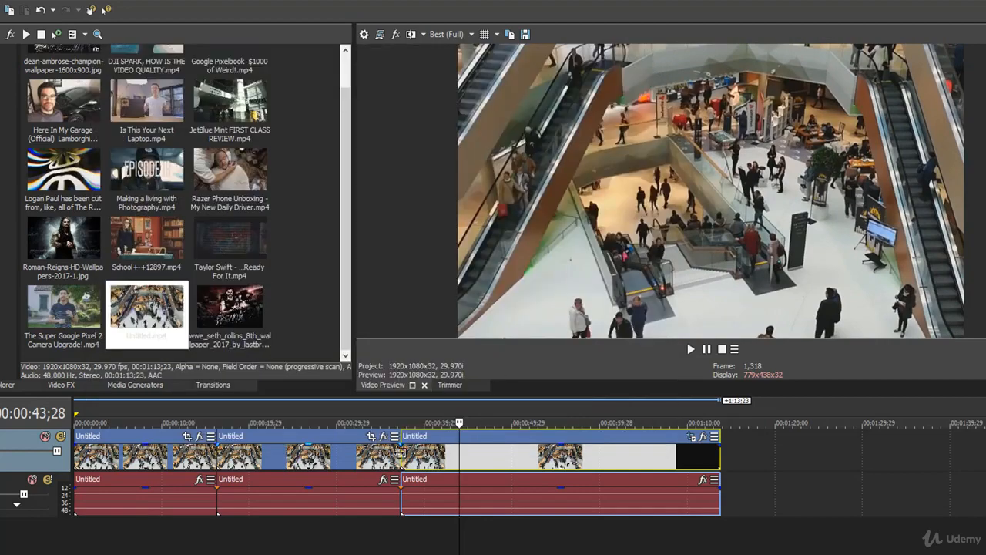
Play from the end of the middle clip into the third clip and check the frame at 00:00:54;25 to review the zoom-out.
{"action": "left_click", "coordinate": [395, 460]}
{"action": "key", "text": "space"}
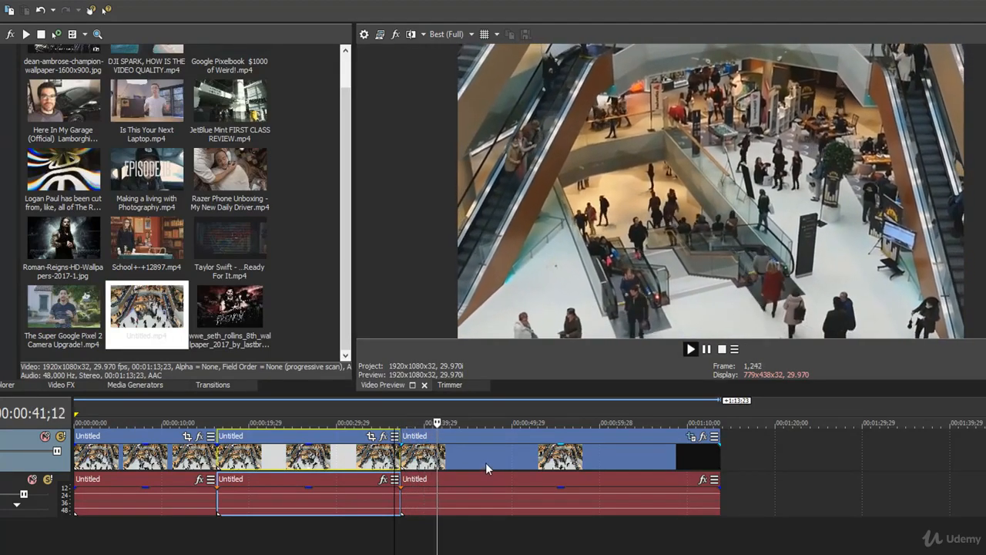
{"action": "left_click", "coordinate": [556, 460]}
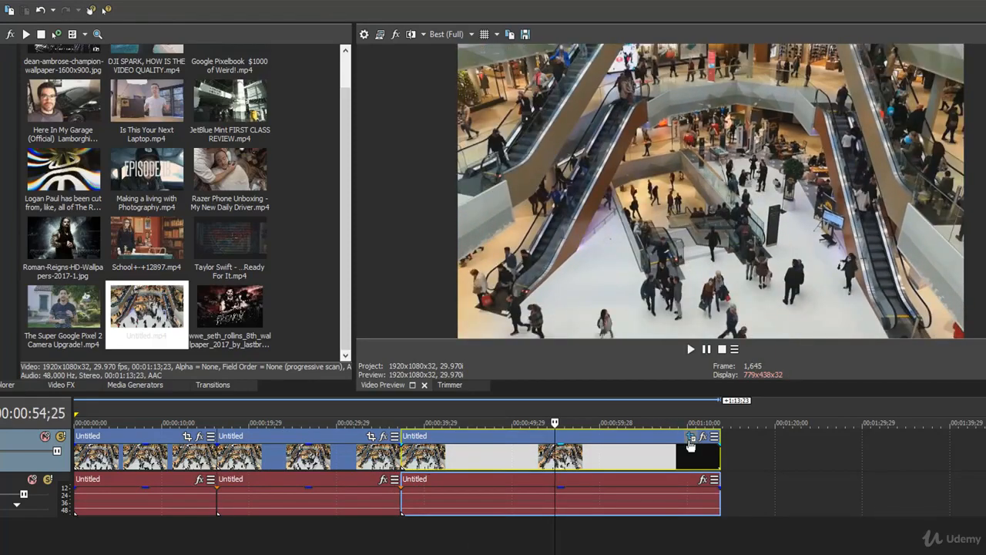
Move the third clip's zoom-out keyframe earlier, to just before the 10-second mark of its pan/crop timeline.
{"action": "left_click", "coordinate": [691, 439]}
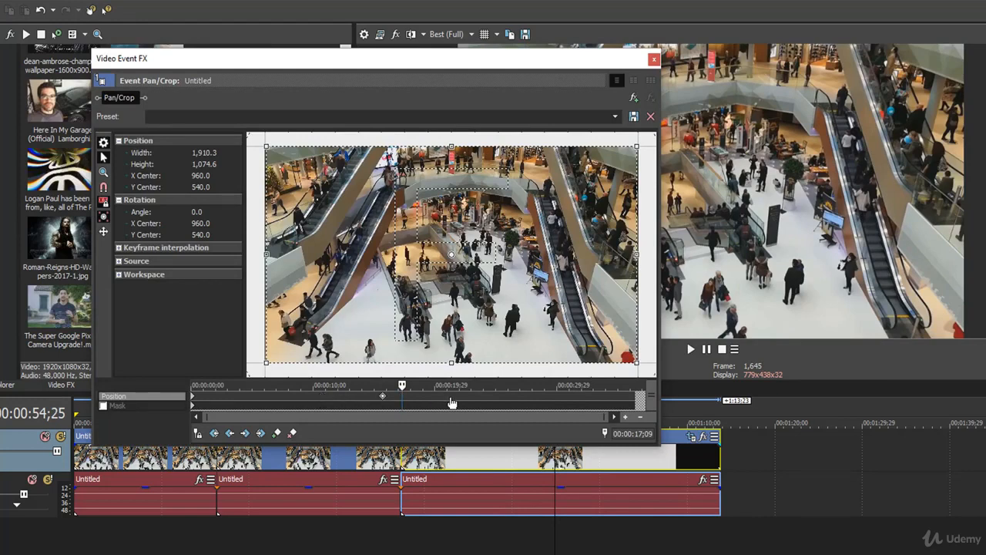
{"action": "left_click_drag", "start_coordinate": [382, 396], "coordinate": [307, 402]}
{"action": "left_click", "coordinate": [654, 59]}
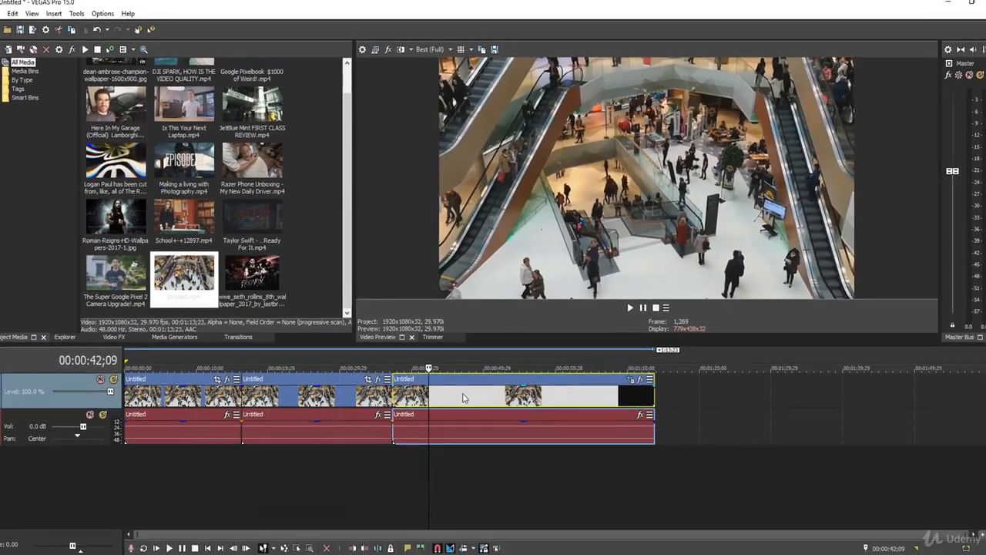